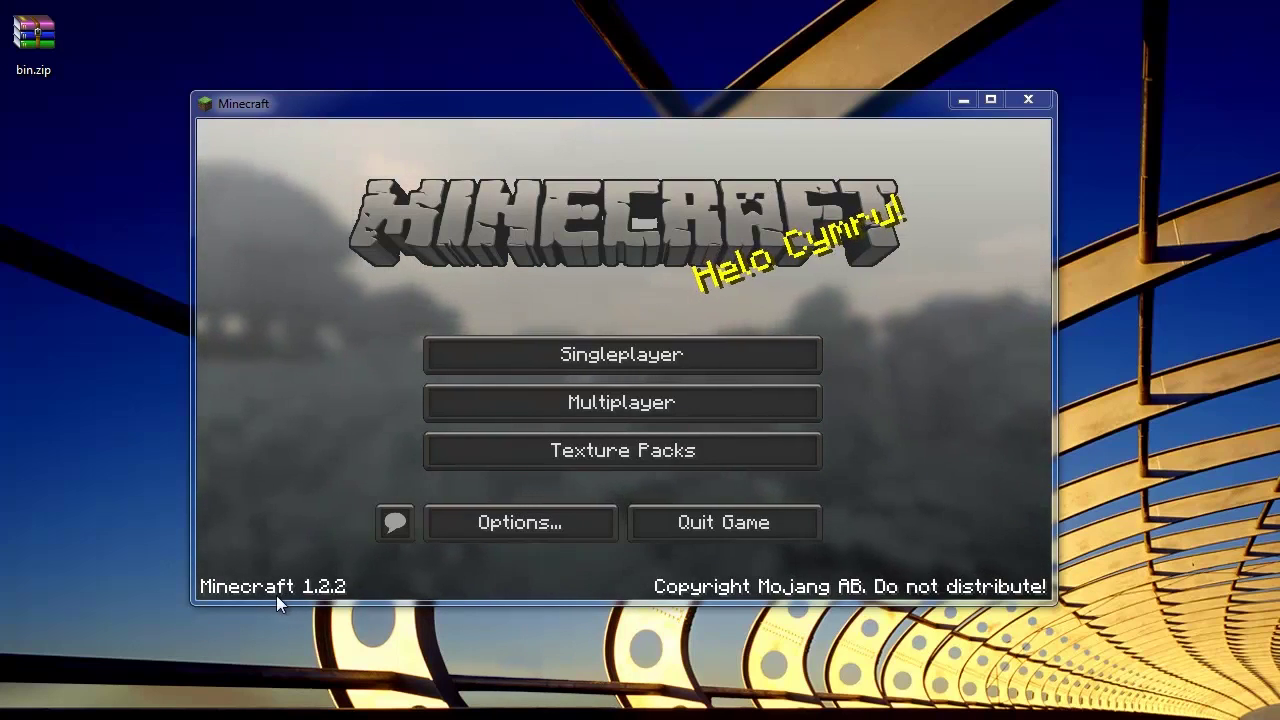
Try joining the Villatrax multiplayer server, then extract bin.zip into a bin folder
click(668, 414)
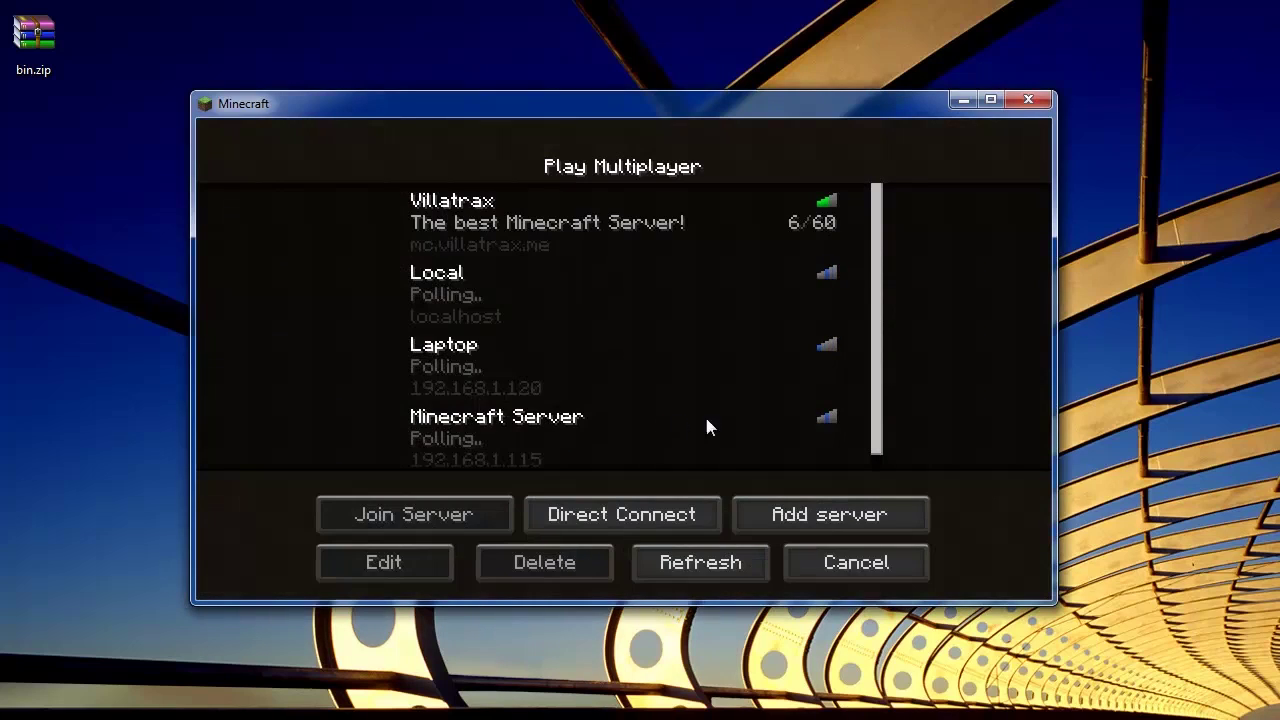
double_click(580, 219)
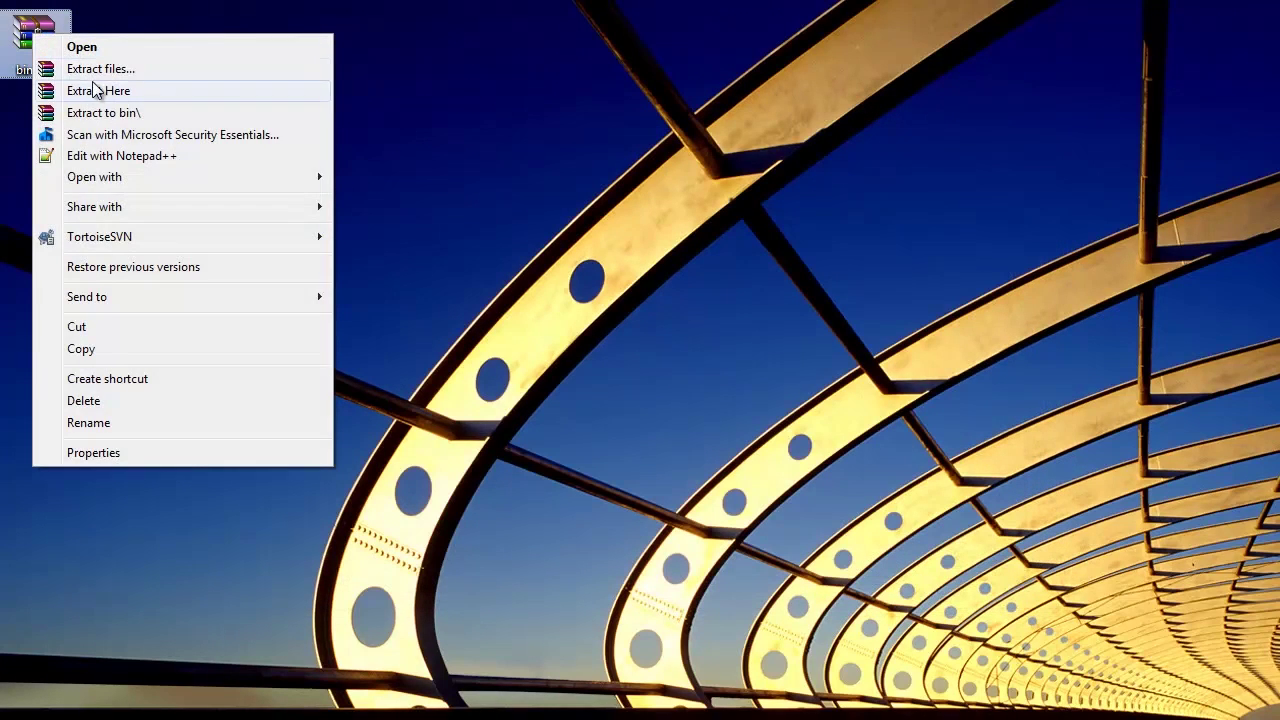
click(104, 113)
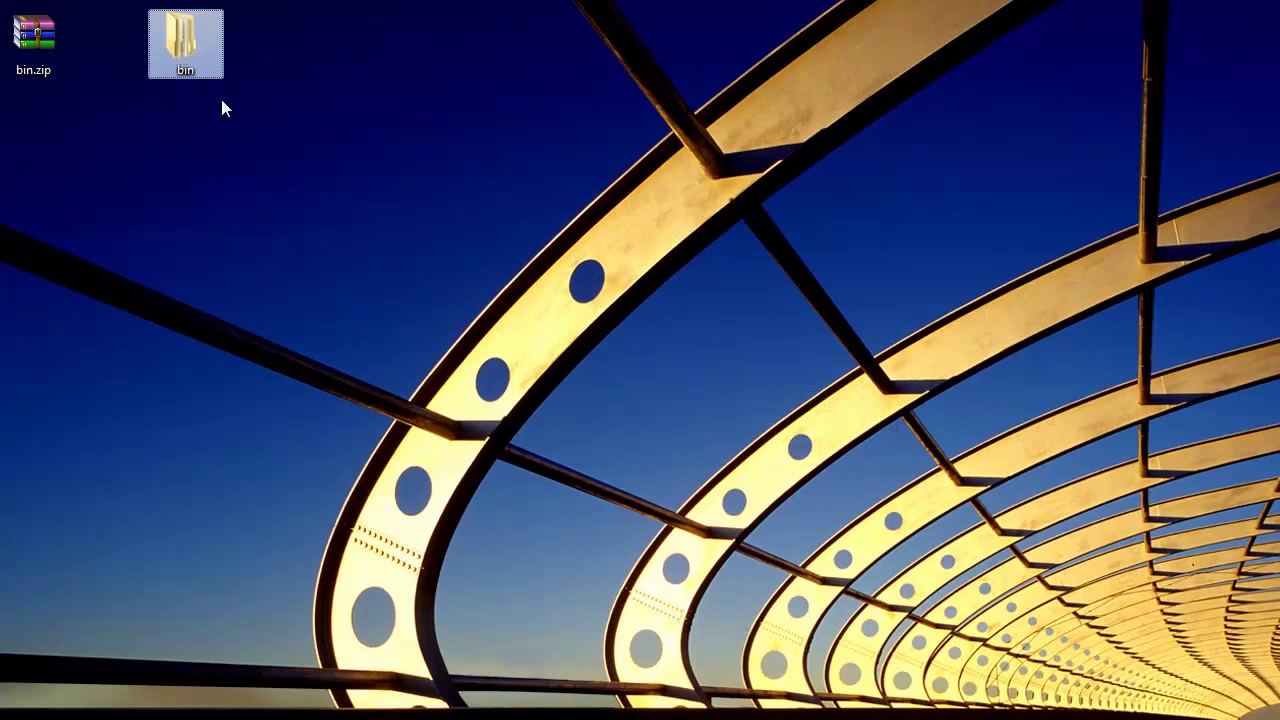
Open the extracted bin folder and its inner bin folder
double_click(185, 45)
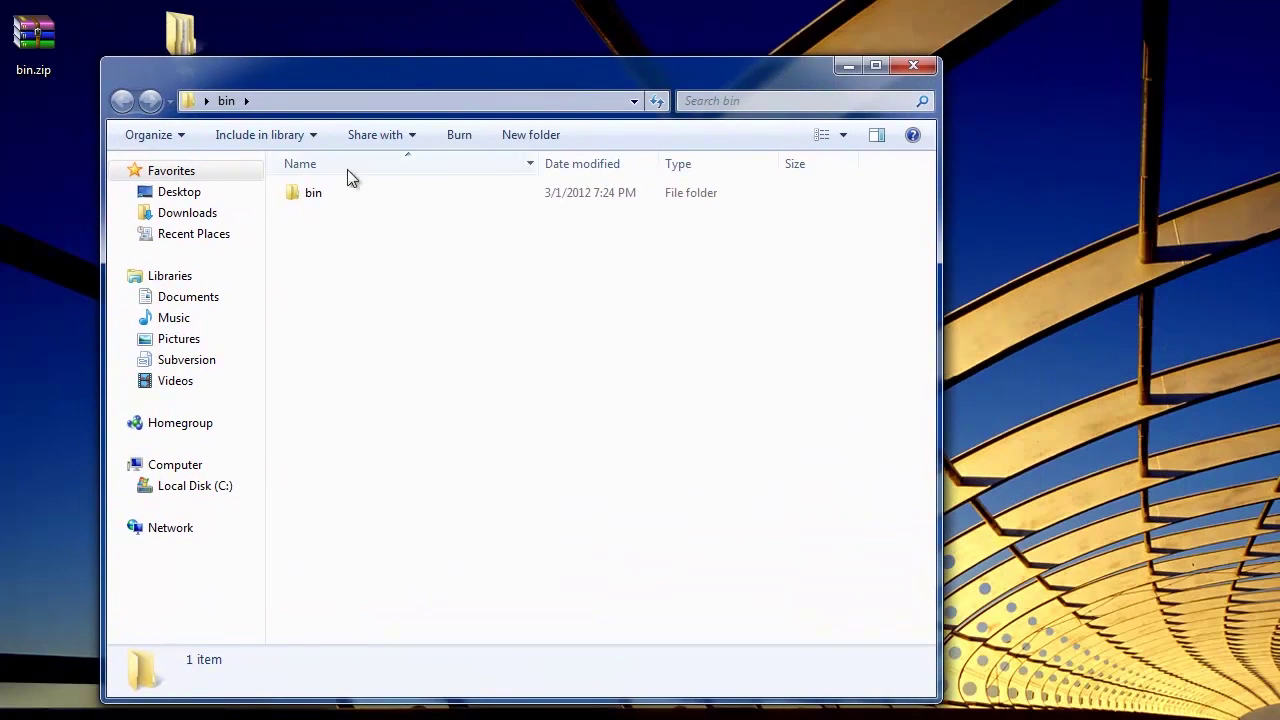
double_click(329, 193)
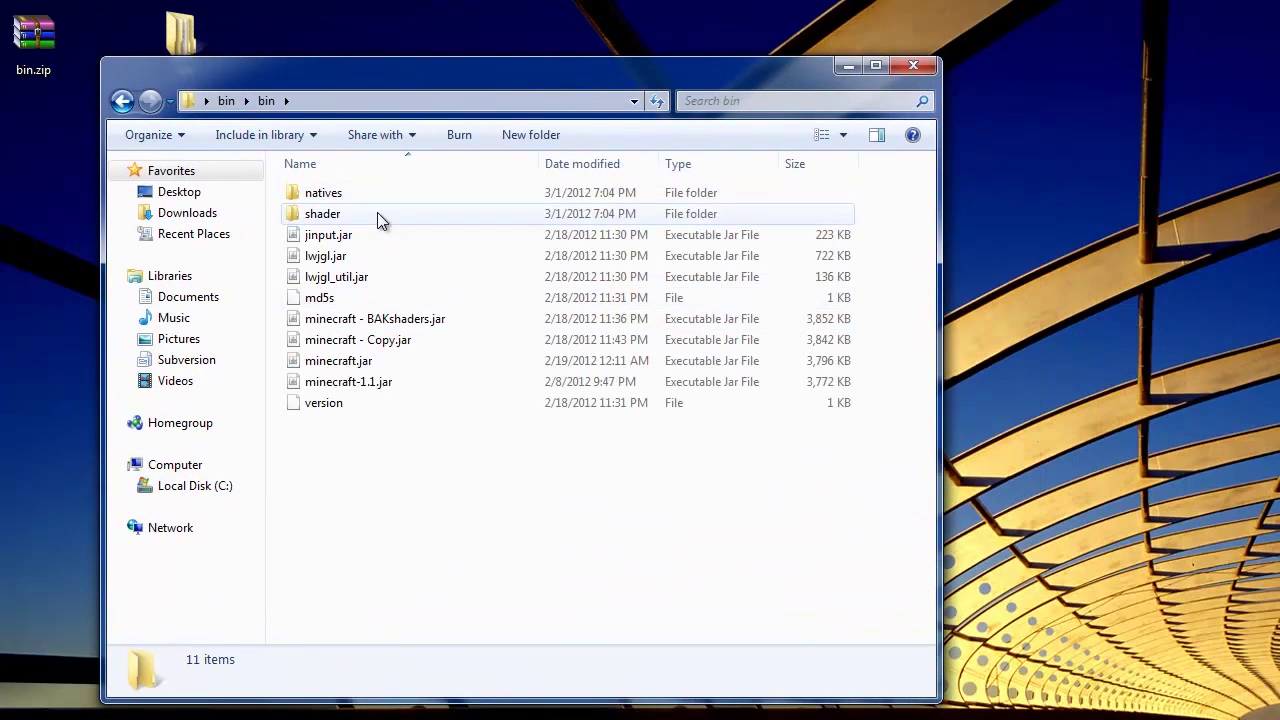
click(226, 100)
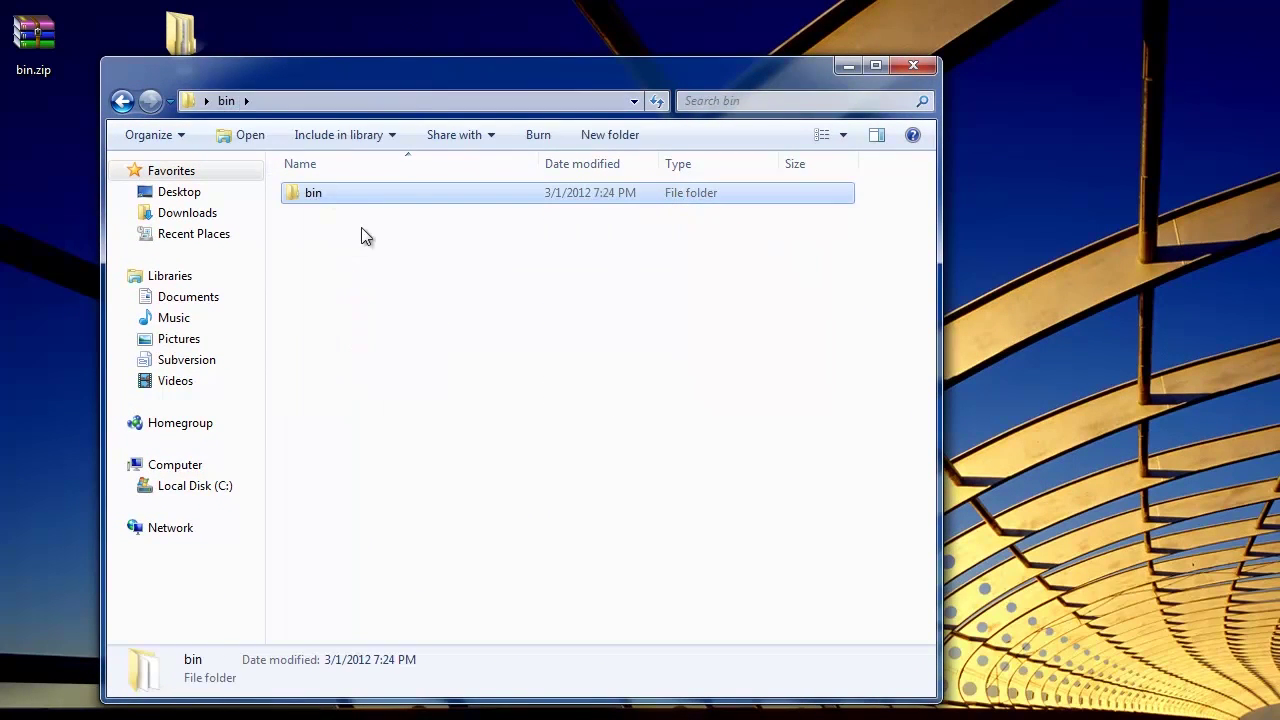
double_click(327, 194)
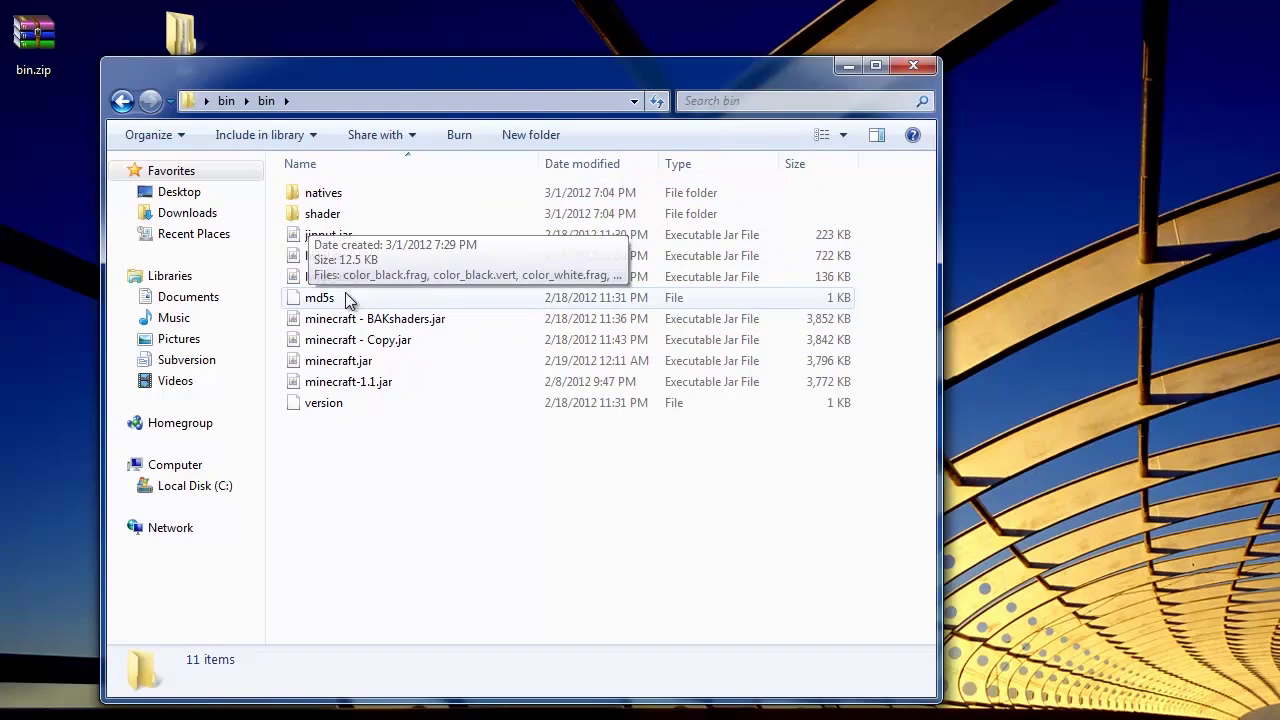
click(226, 100)
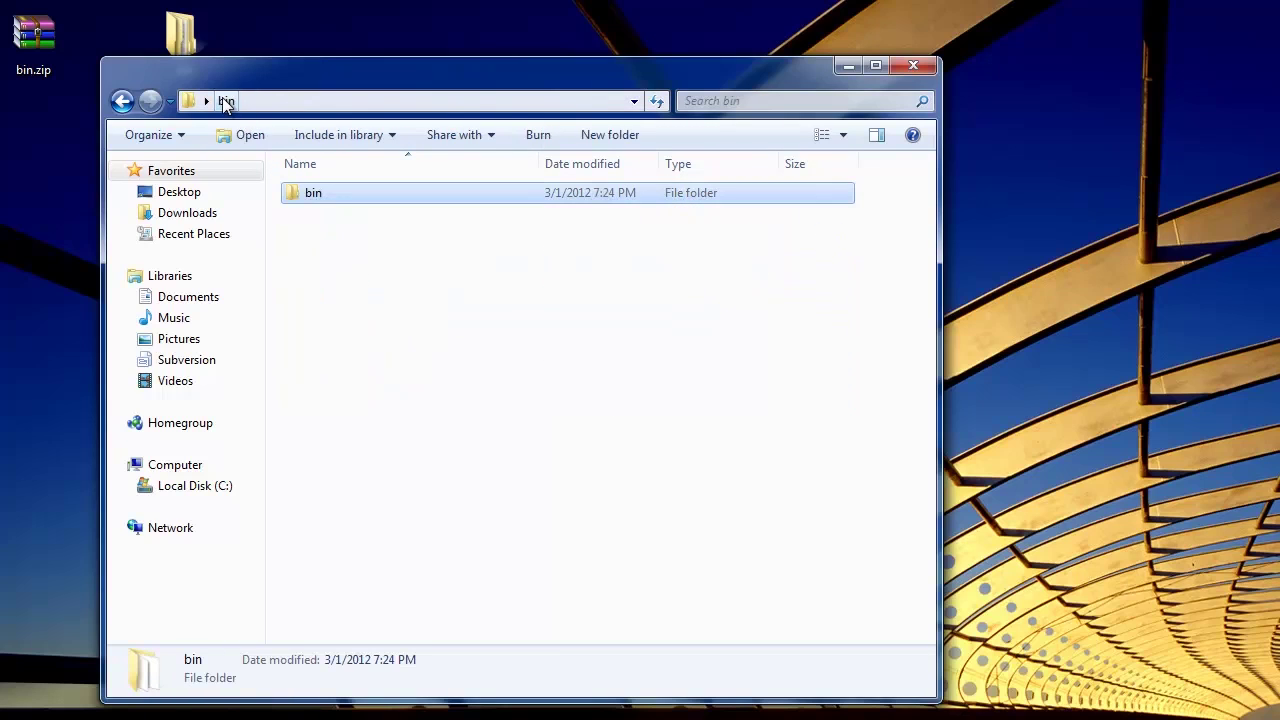
double_click(309, 194)
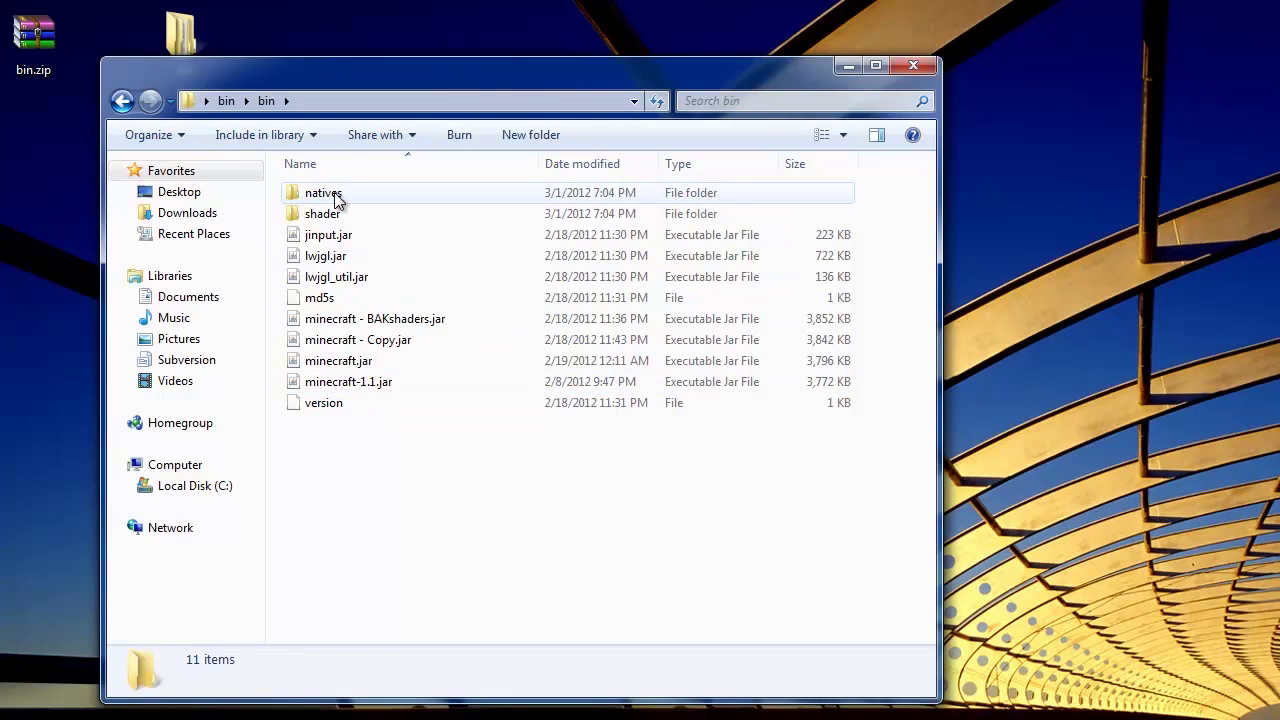
Delete minecraft - Copy.jar and minecraft - BAKshaders.jar from the inner bin folder
click(330, 342)
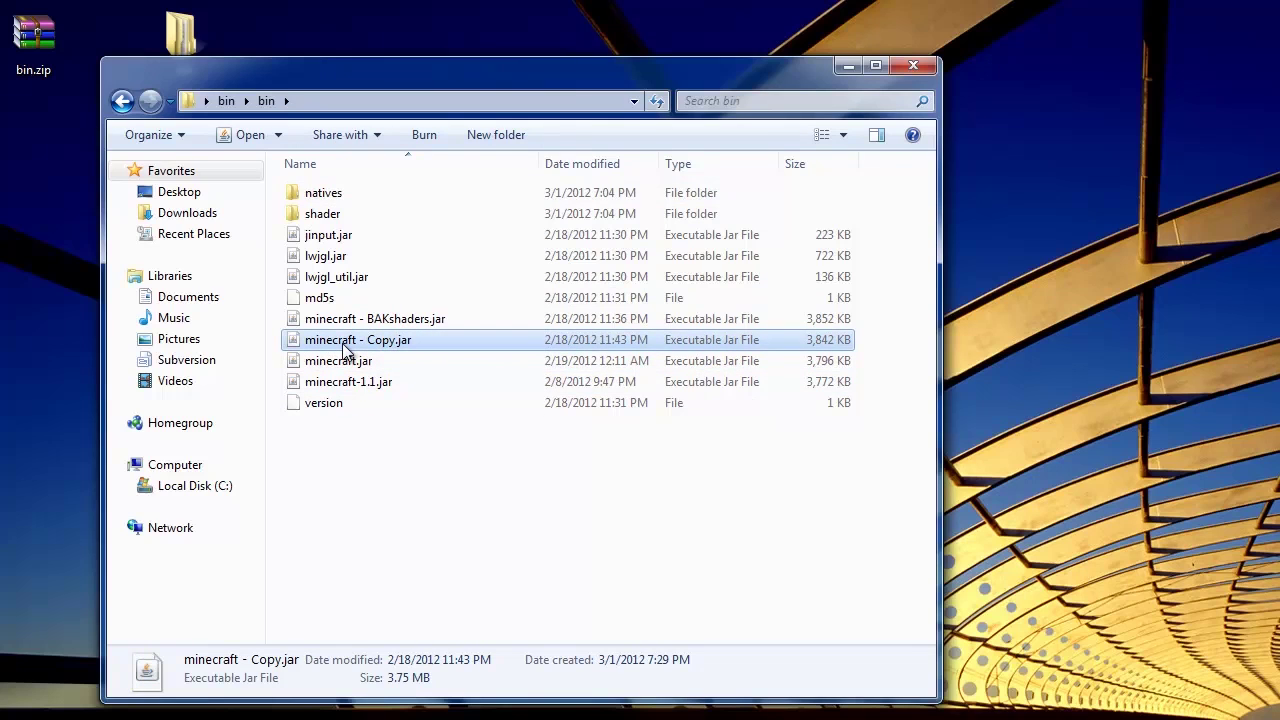
key(Delete)
click(806, 402)
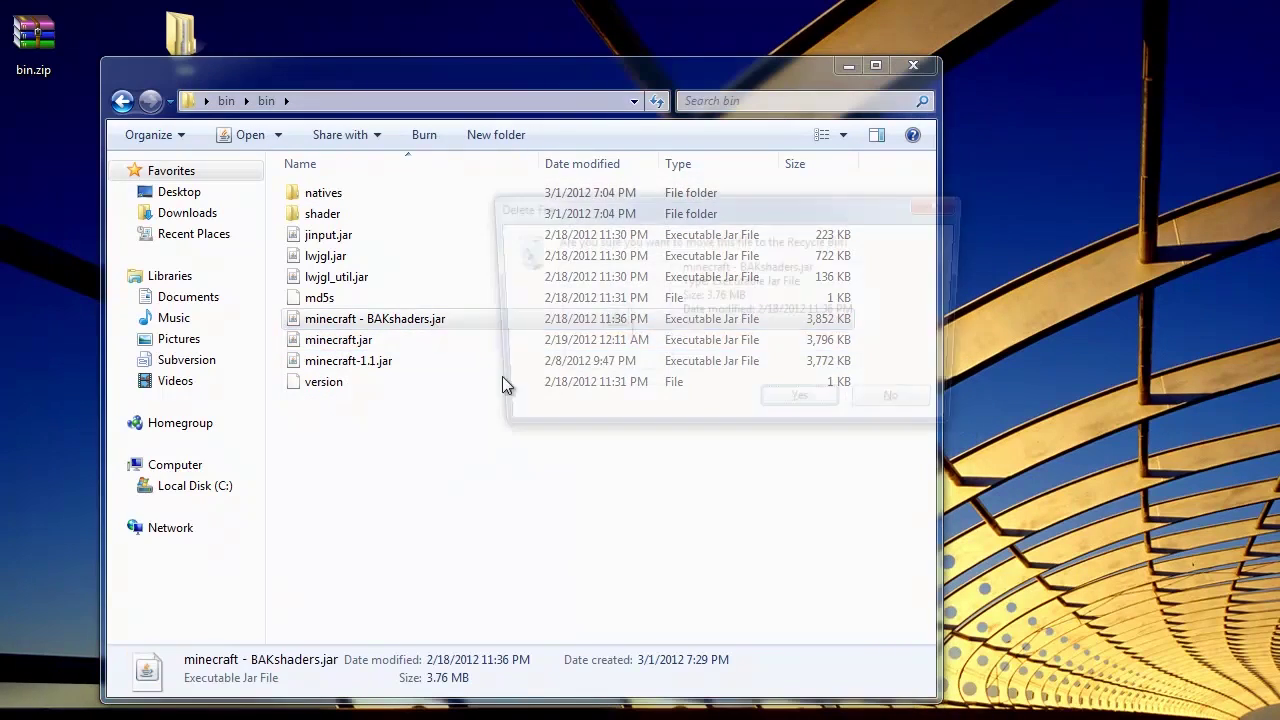
click(803, 405)
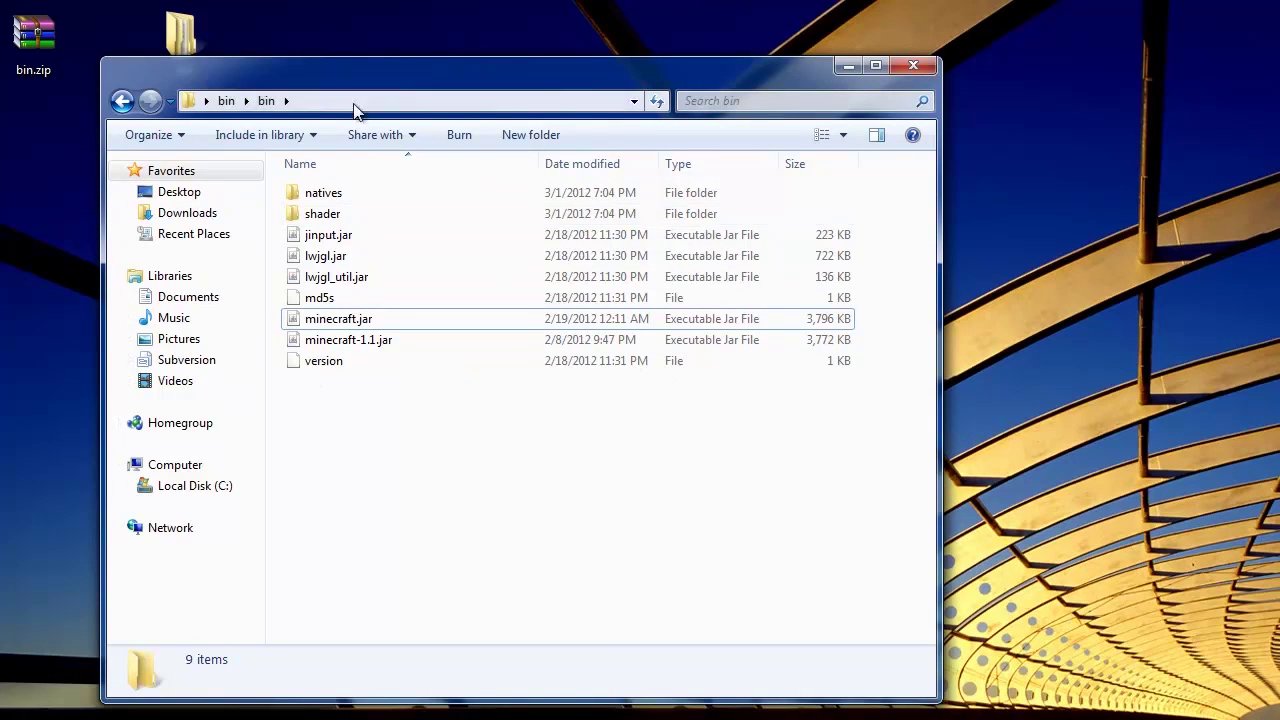
Open the Computer view of the drives from the Start menu, then close it
key(super)
click(100, 600)
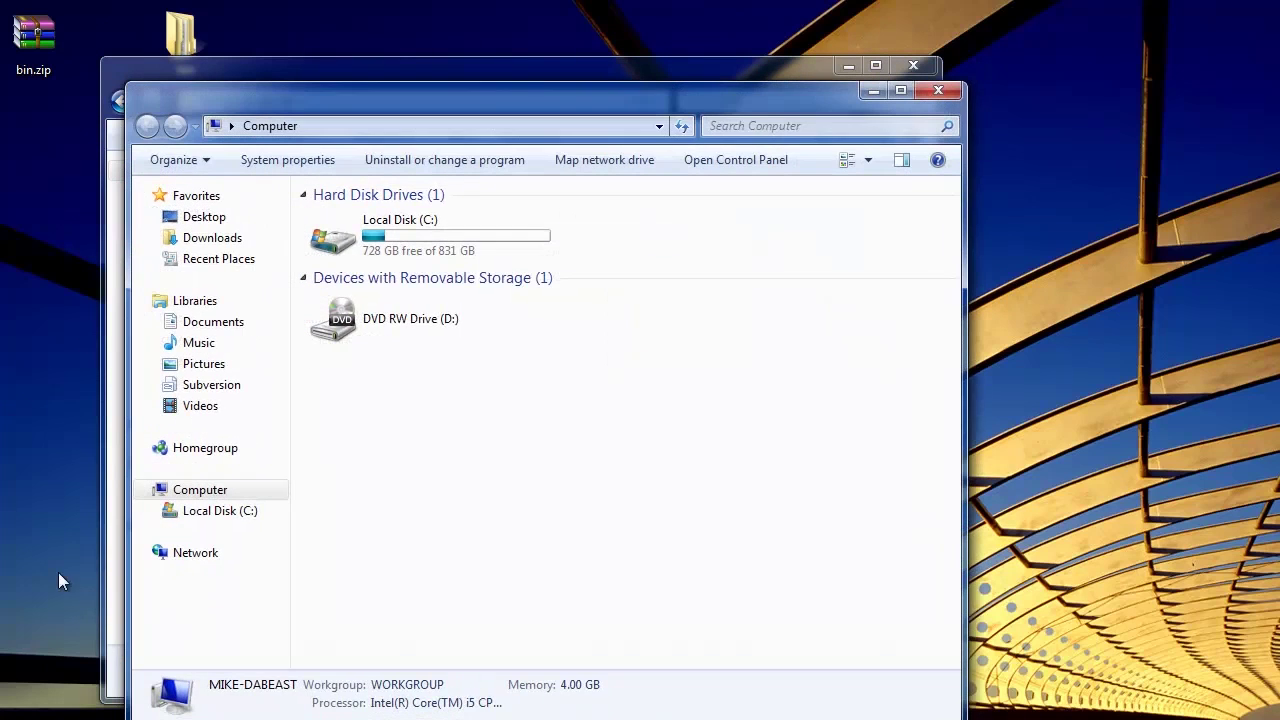
click(938, 91)
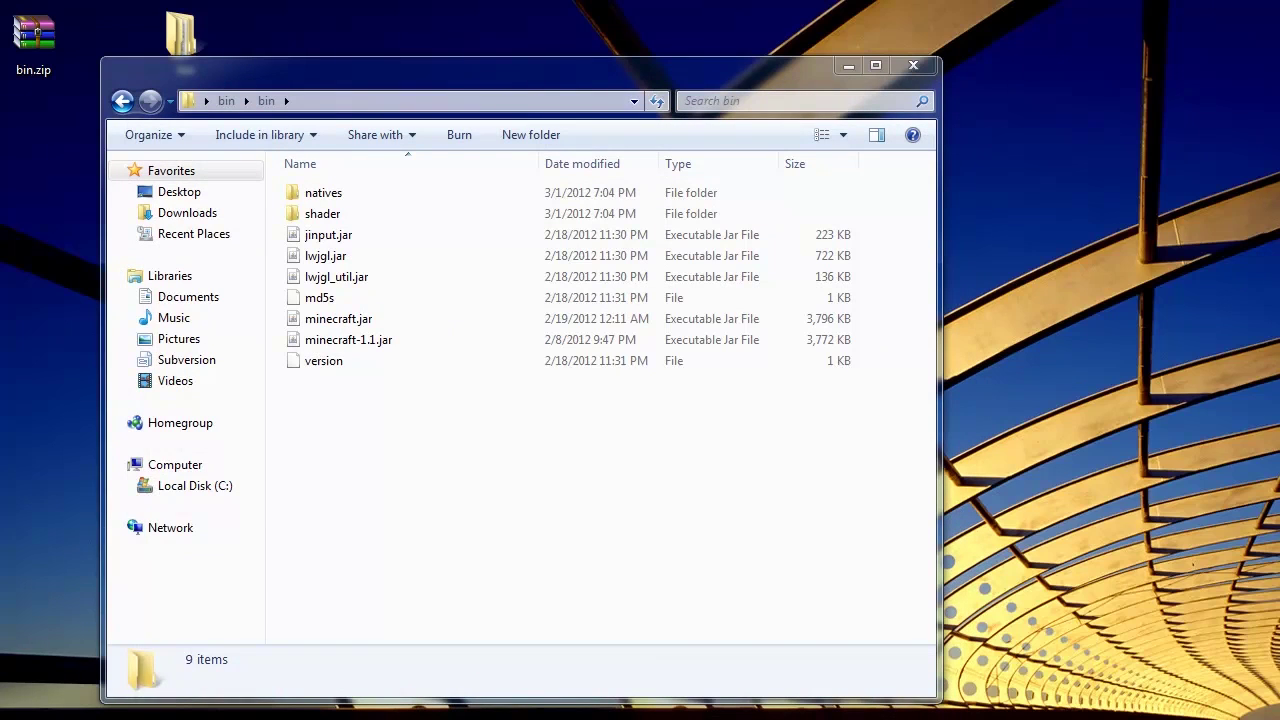
Open the .minecraft\bin folder via %appdata% from the Start search
key(super)
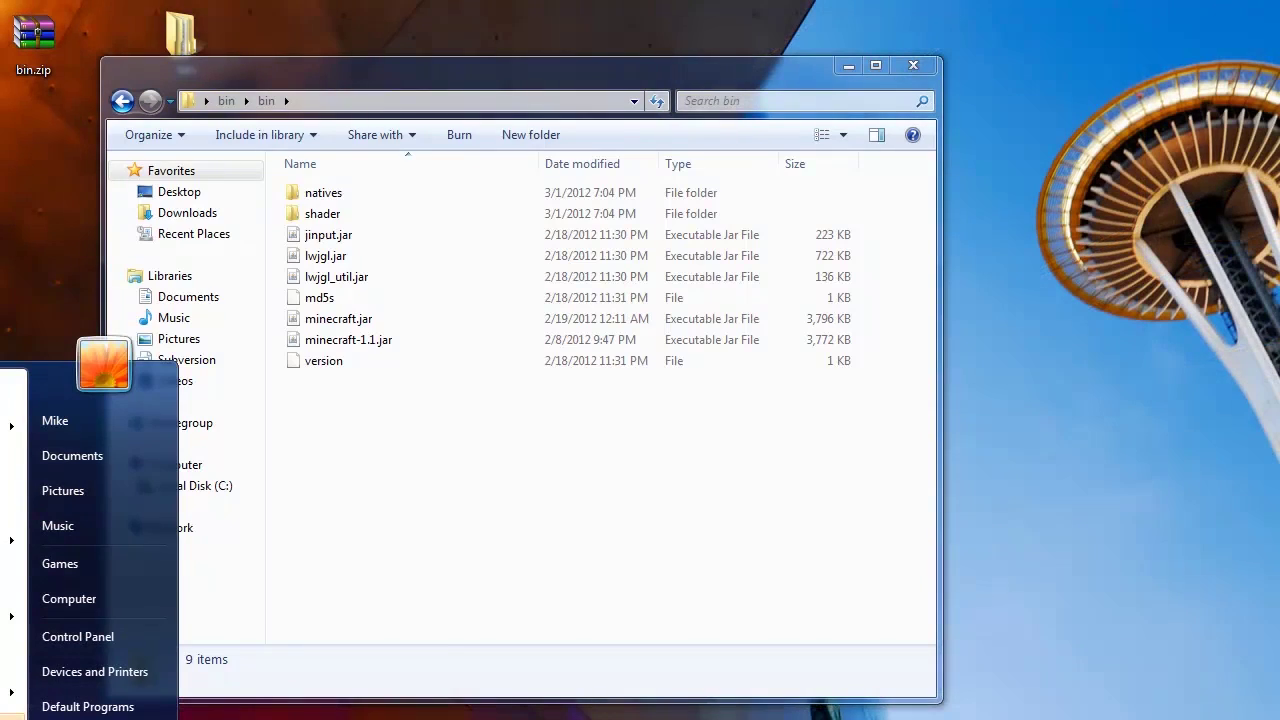
text(%appdata%)
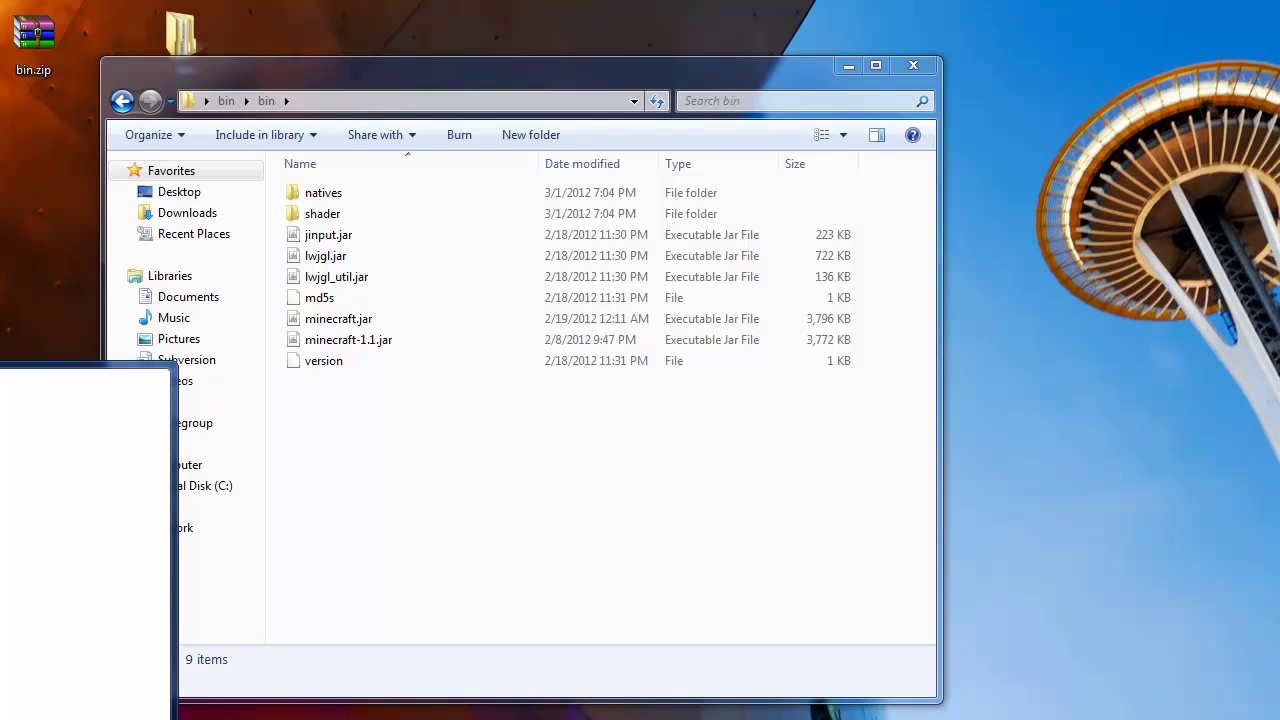
key(Return)
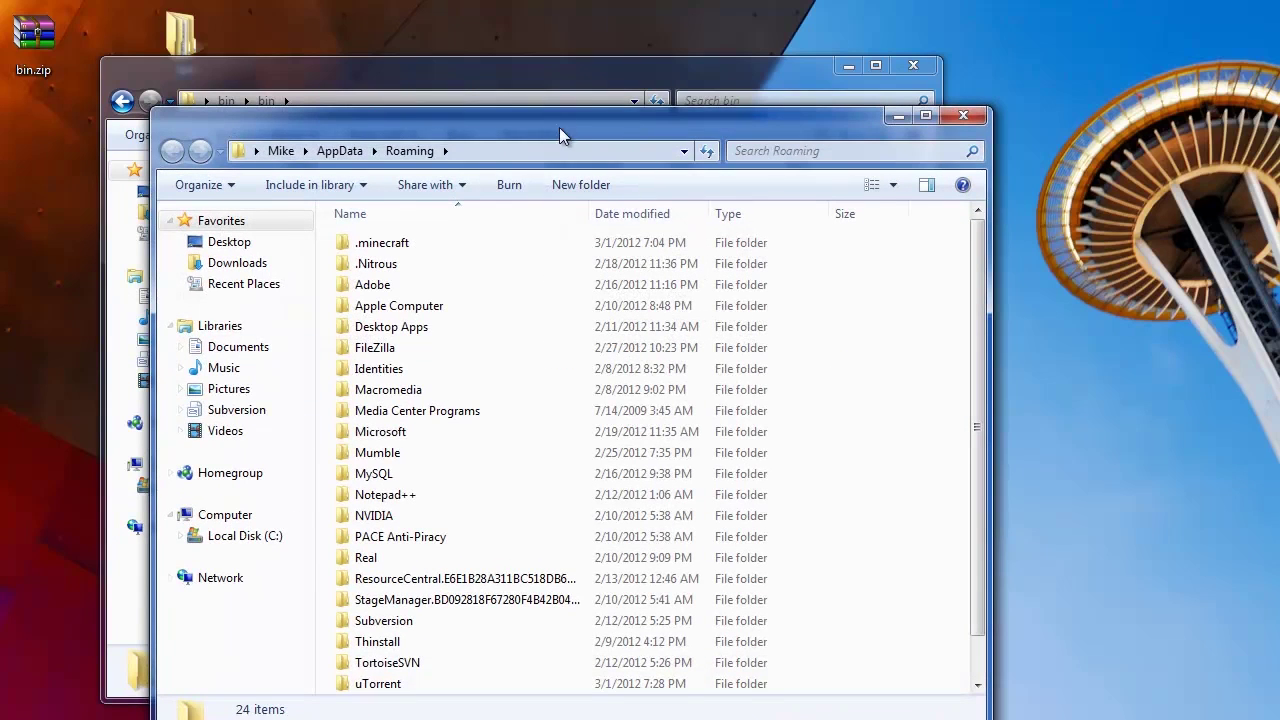
drag(548, 123, 563, 70)
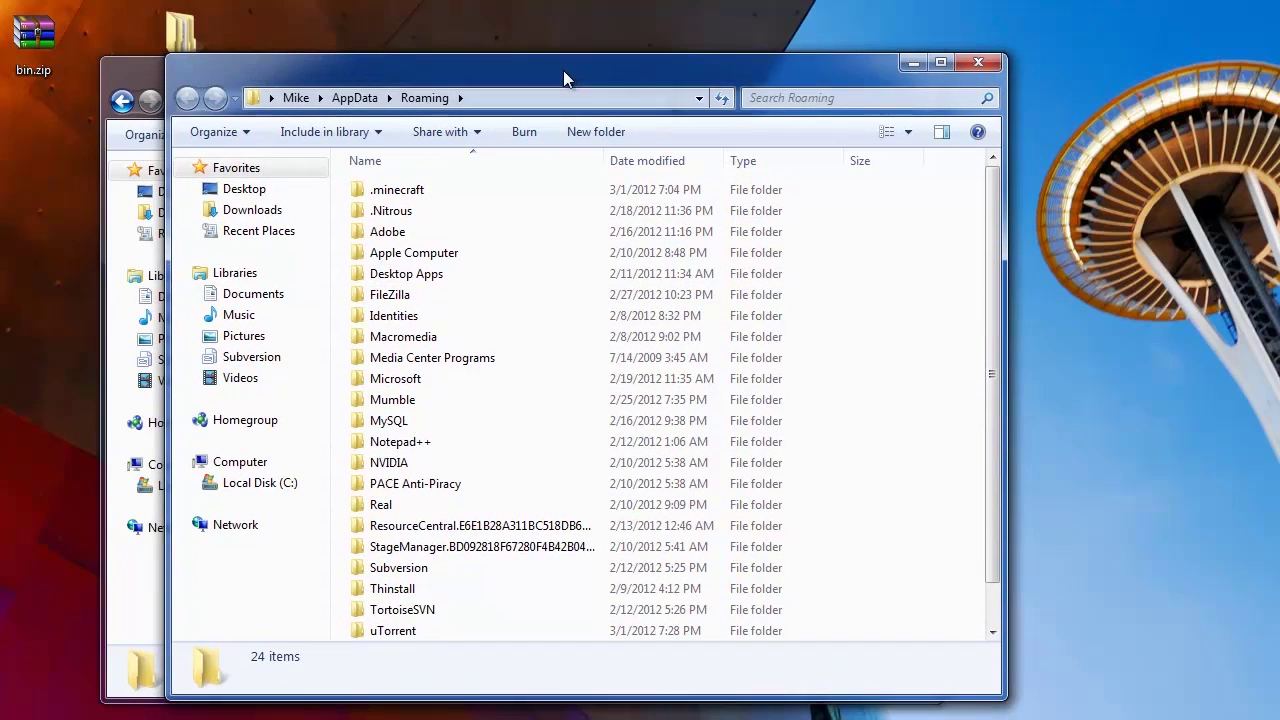
double_click(366, 190)
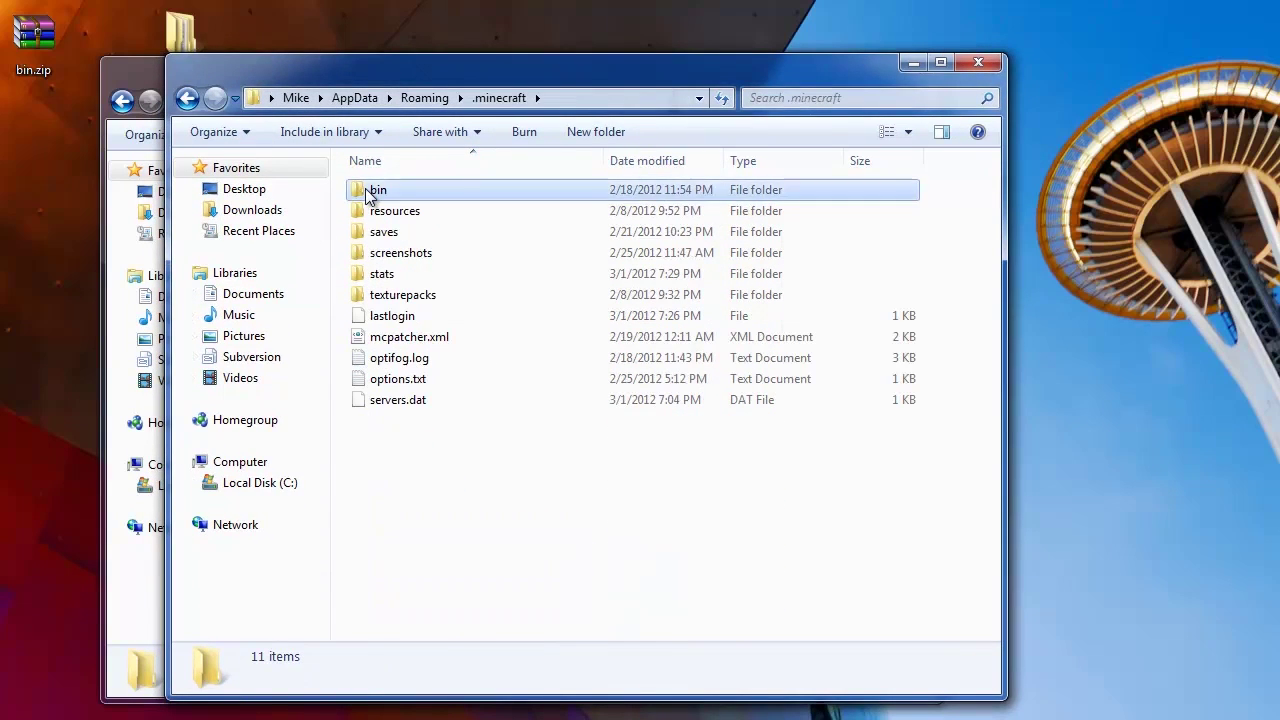
double_click(375, 190)
drag(661, 64, 974, 104)
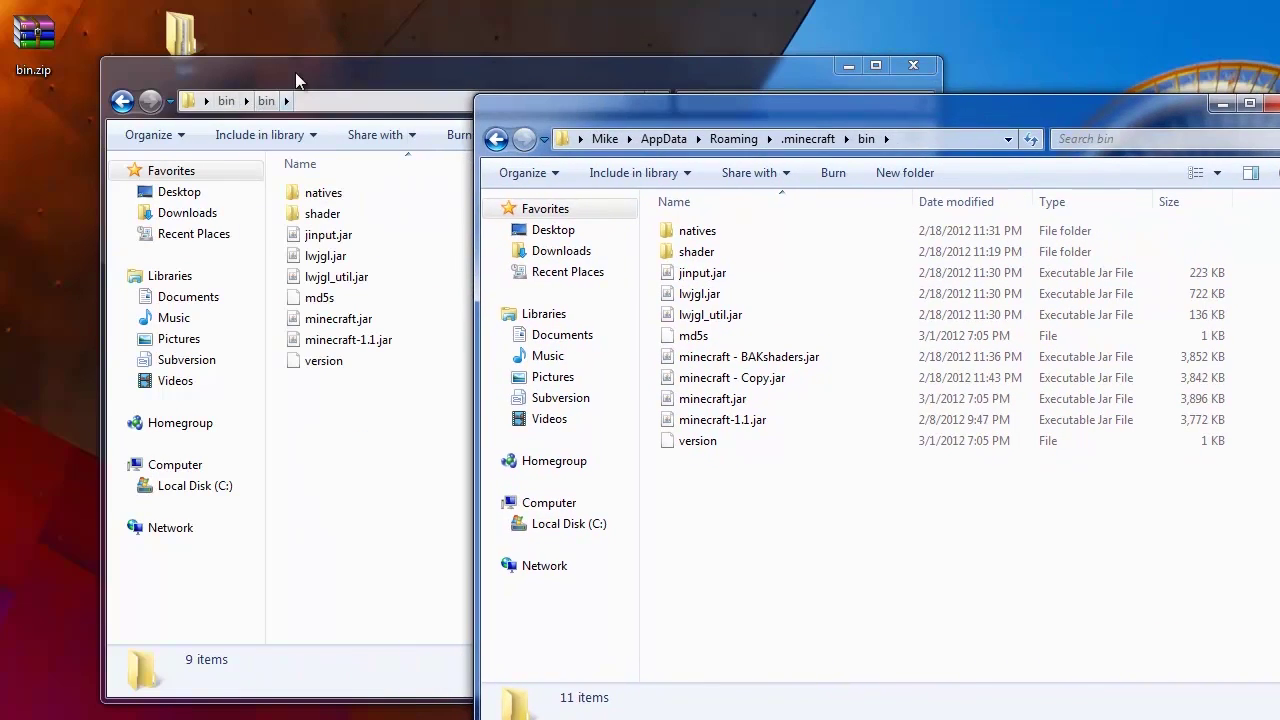
Delete all 11 existing files in .minecraft's bin folder
click(391, 418)
click(1102, 648)
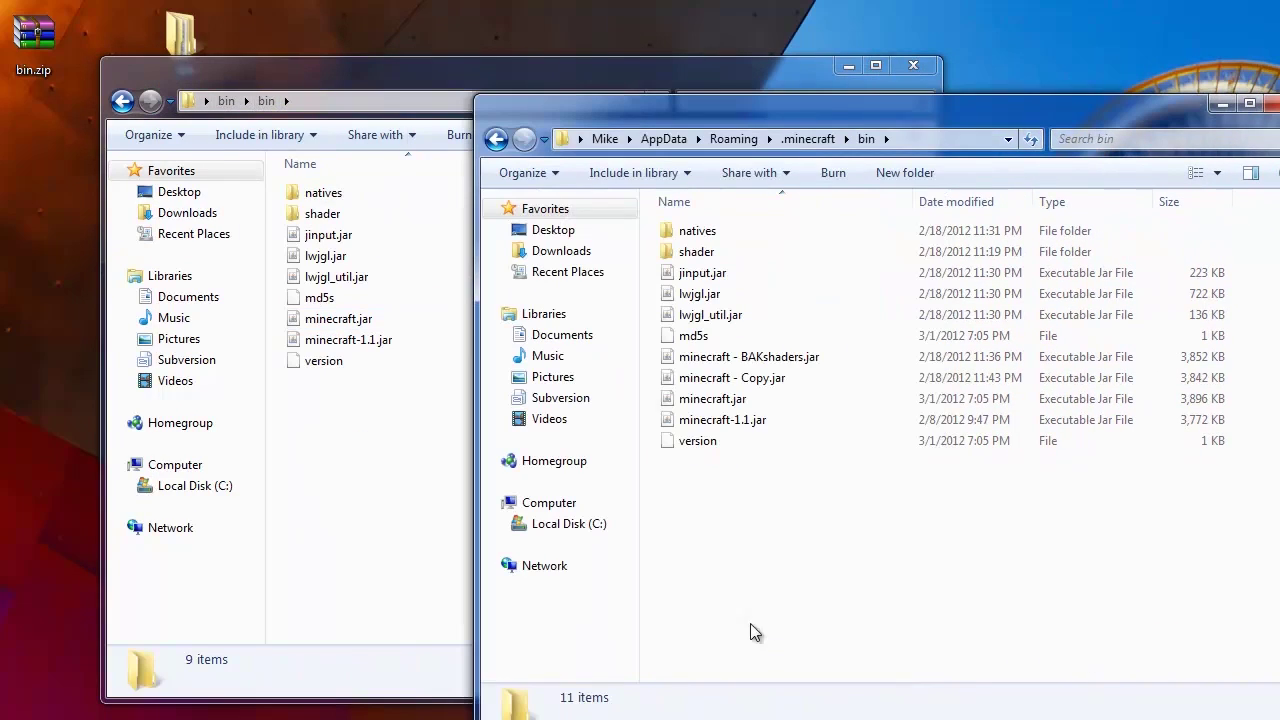
drag(797, 598, 651, 222)
key(Delete)
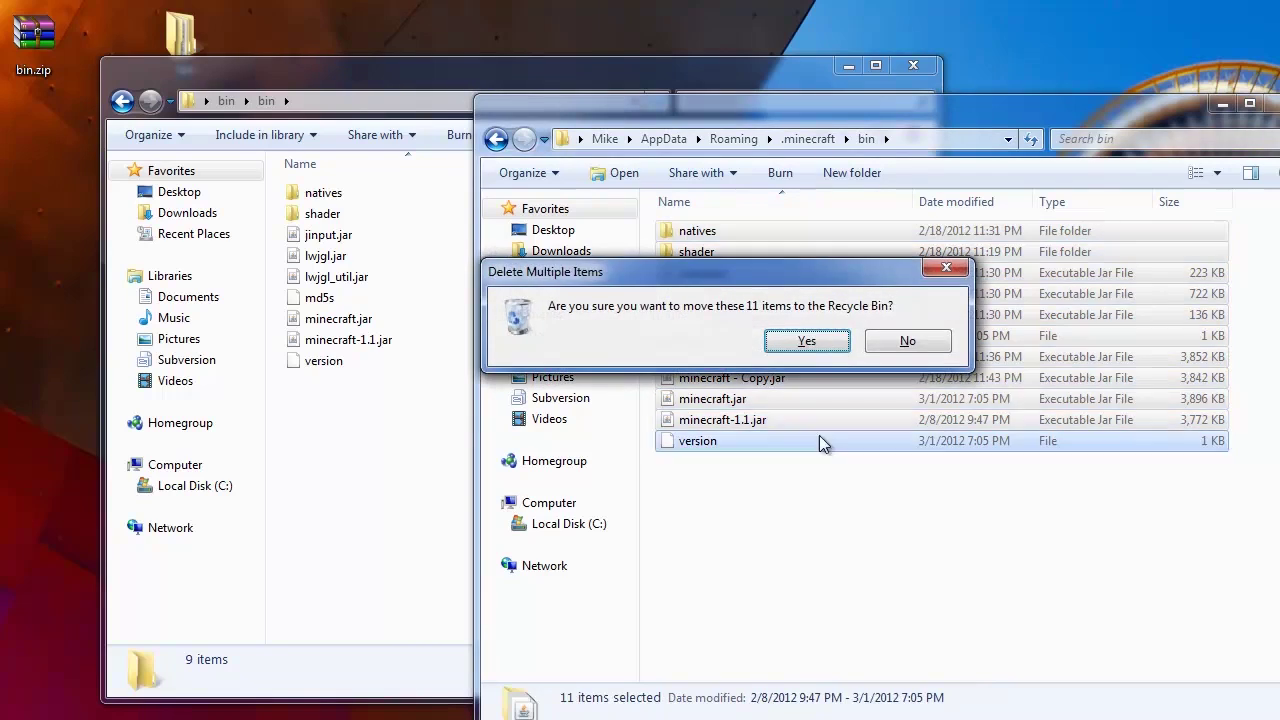
click(811, 338)
Move the nine extracted files into .minecraft's bin and close both folder windows
click(265, 480)
drag(352, 489, 1120, 470)
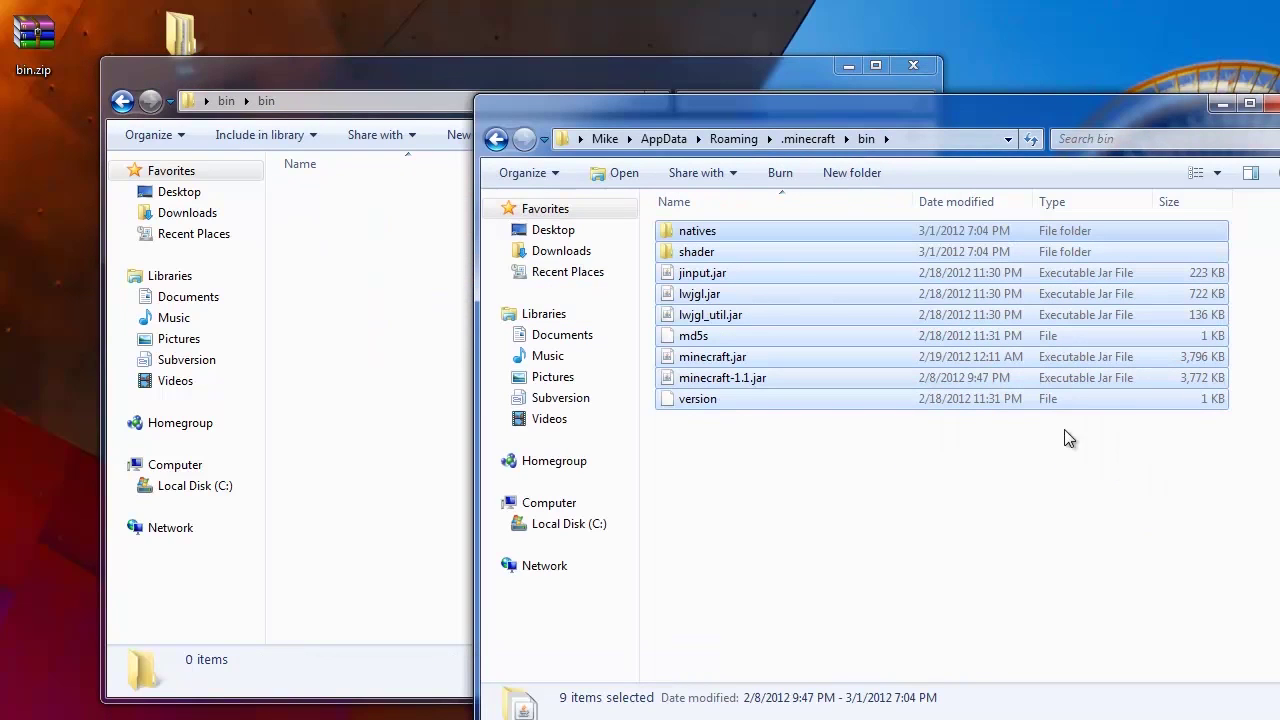
click(913, 65)
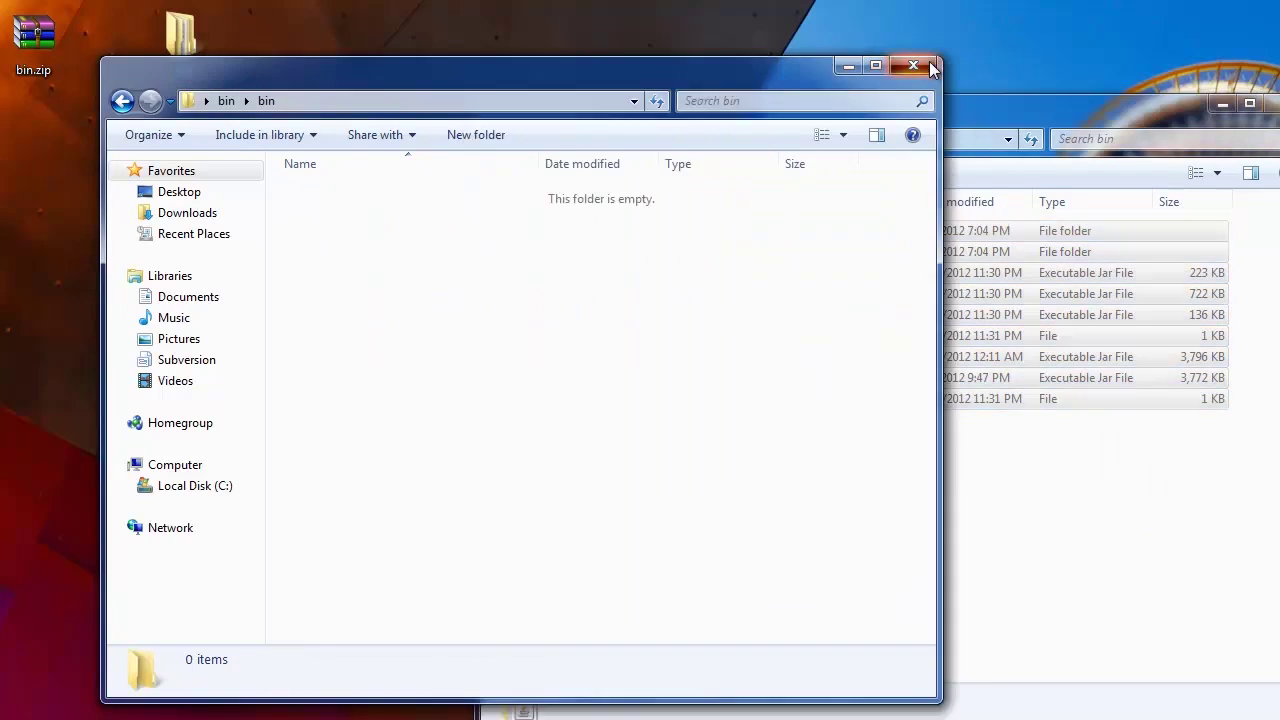
click(1268, 104)
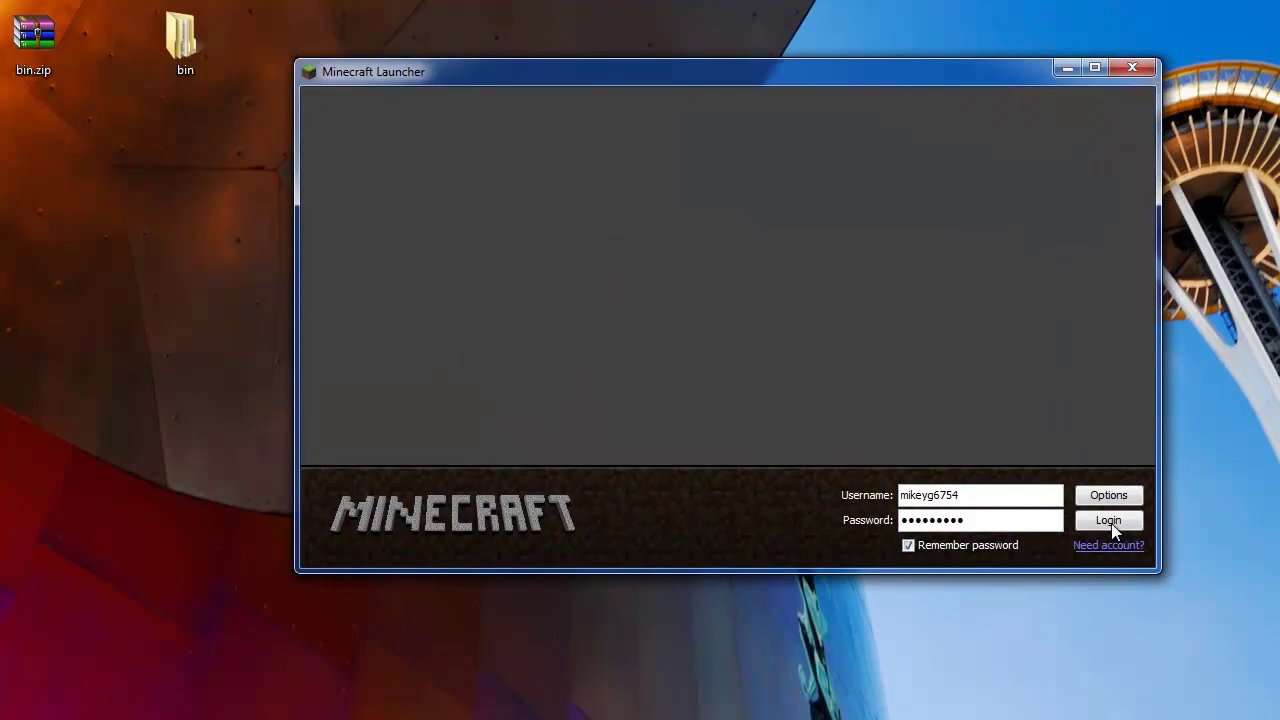
Log in, decline the update to run version 1.1, and join Villatrax from Multiplayer
click(1110, 521)
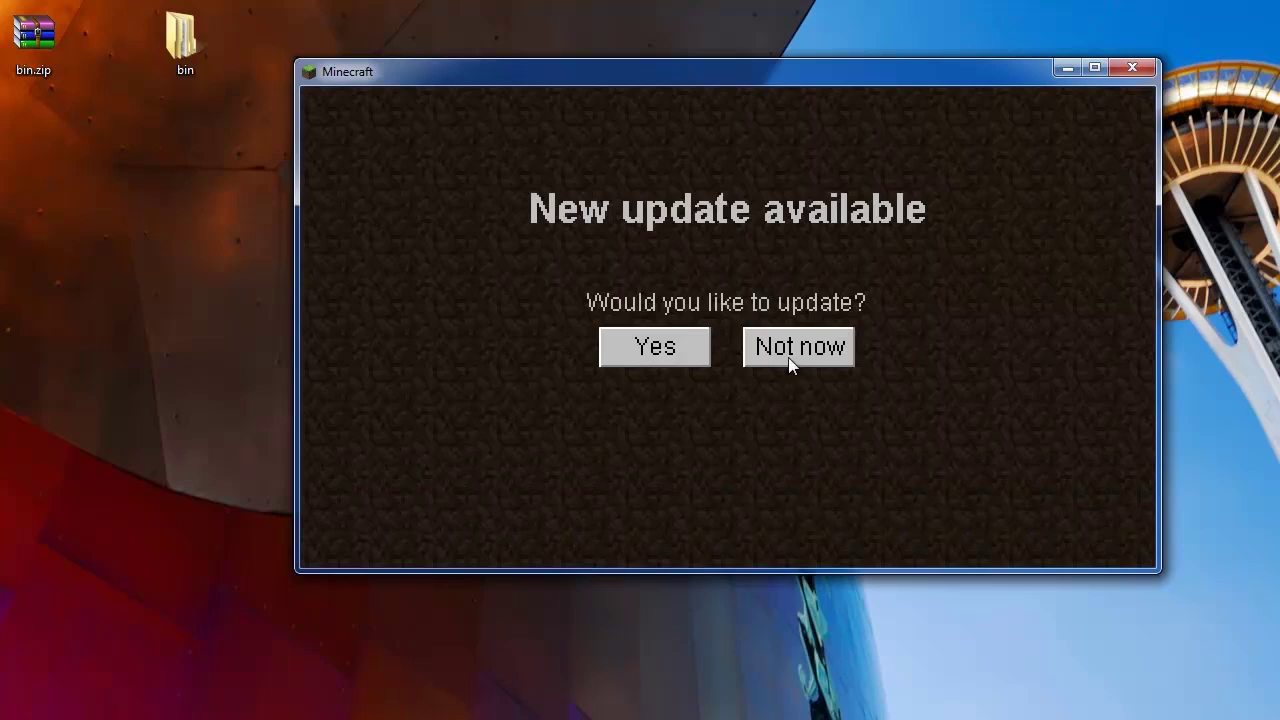
click(790, 364)
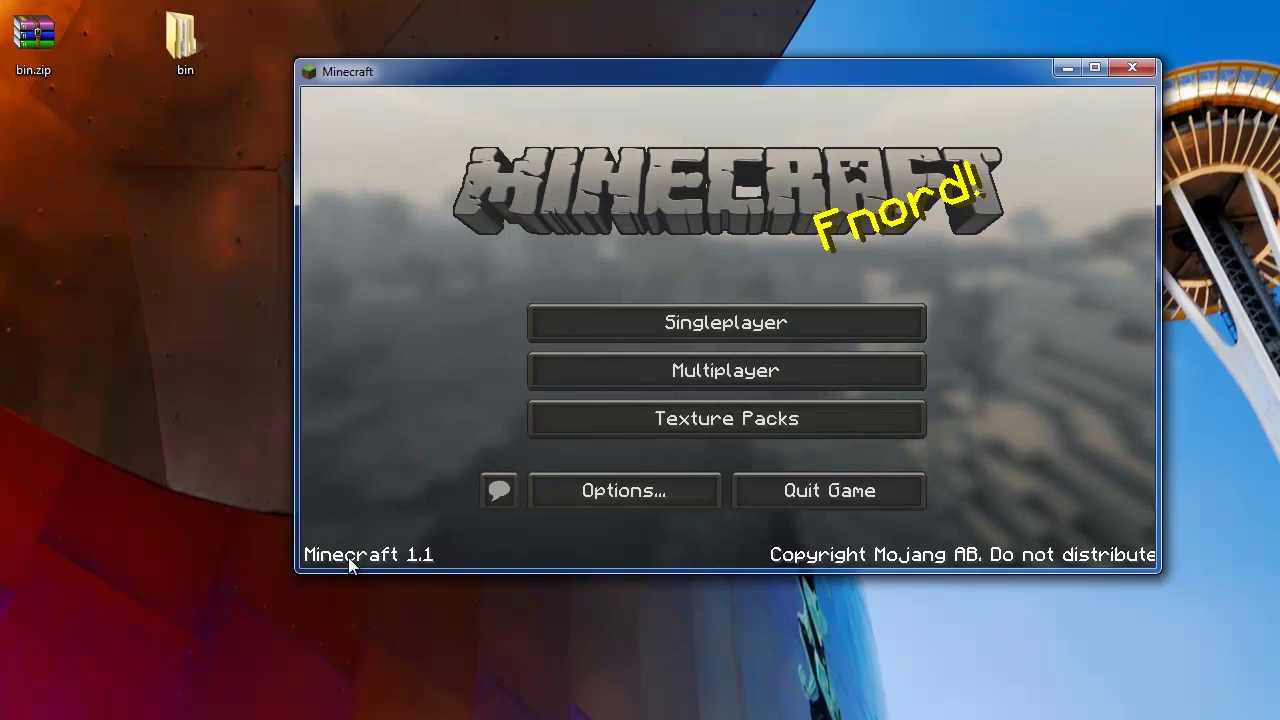
click(709, 369)
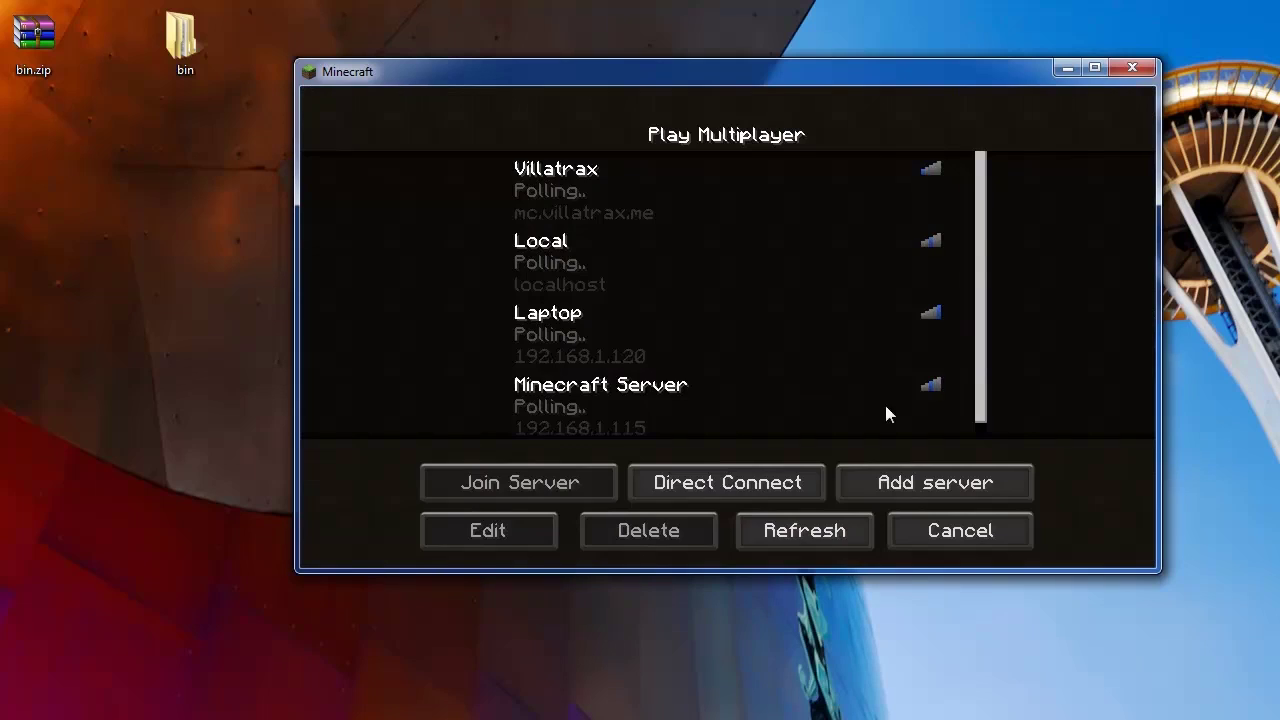
double_click(755, 168)
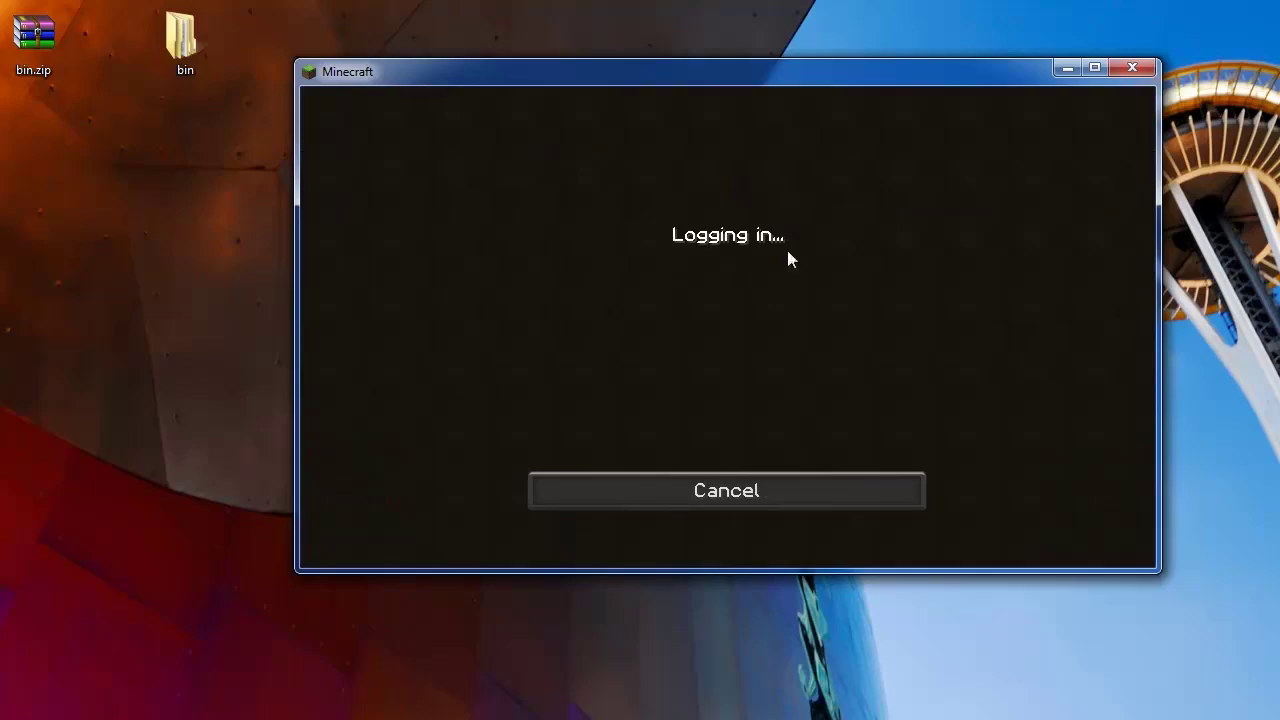